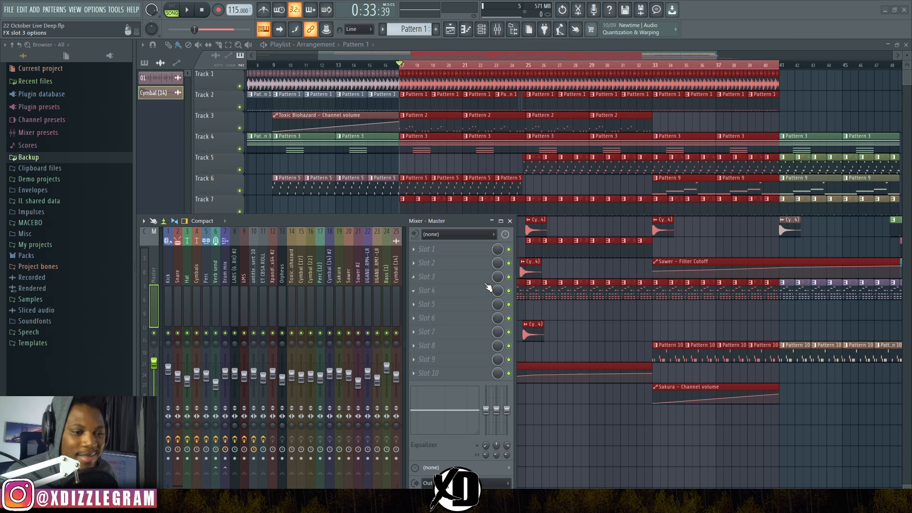
Load Ozone 9 Elements into the Master track's second effect slot and look through its Imager and Maximizer modules.
{"action": "left_click", "coordinate": [464, 266]}
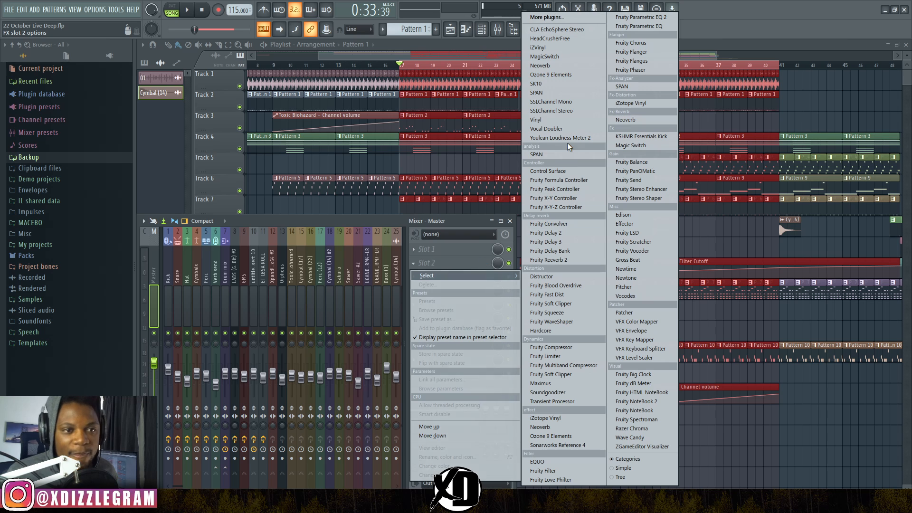
{"action": "left_click", "coordinate": [569, 76]}
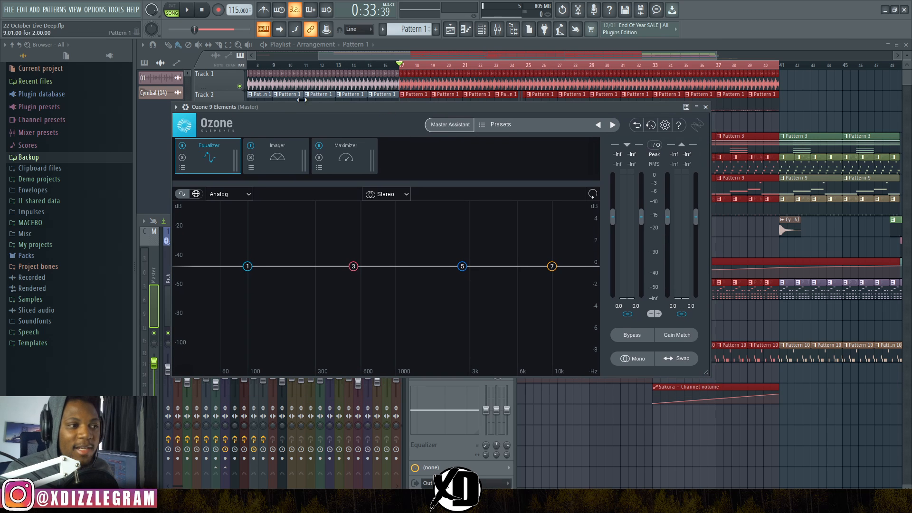
{"action": "left_click", "coordinate": [280, 158]}
{"action": "left_click", "coordinate": [350, 153]}
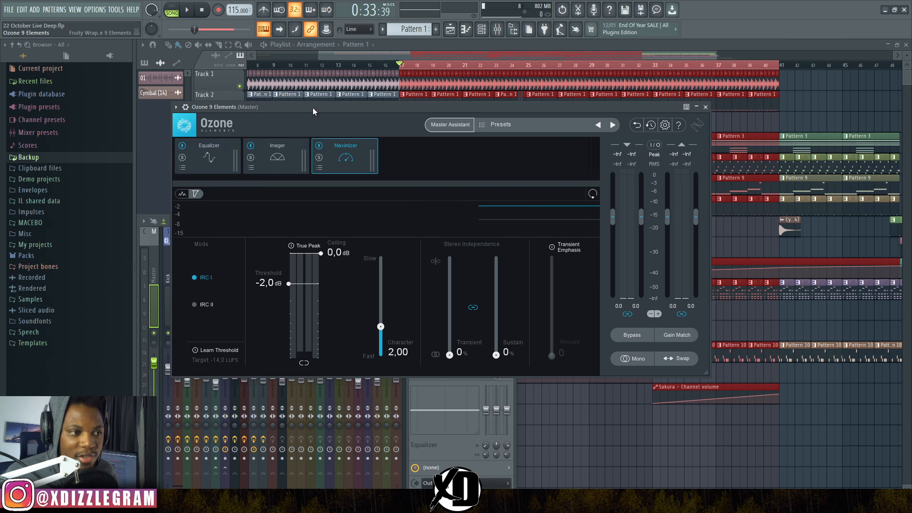
Reposition the Ozone window and play back the selected song section to hear the master before equalizing.
{"action": "left_click_drag", "start_coordinate": [335, 108], "coordinate": [368, 217]}
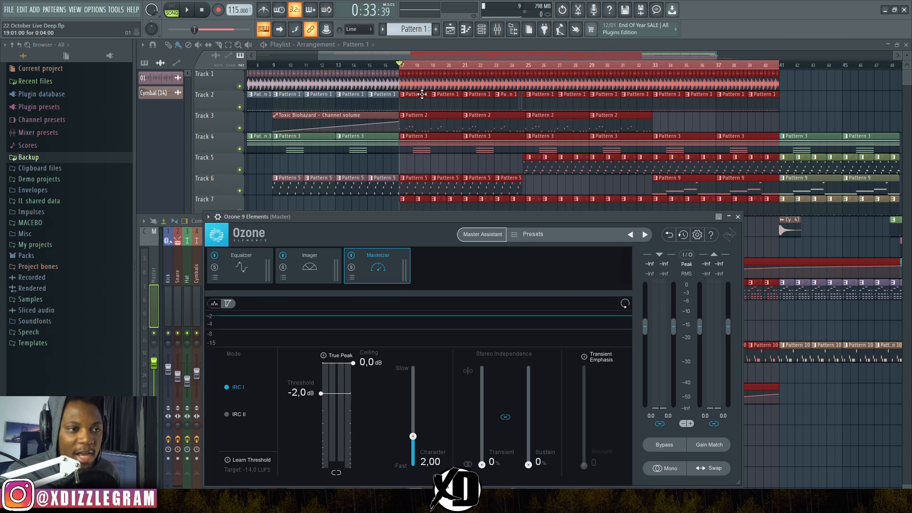
{"action": "left_click_drag", "start_coordinate": [431, 220], "coordinate": [415, 167]}
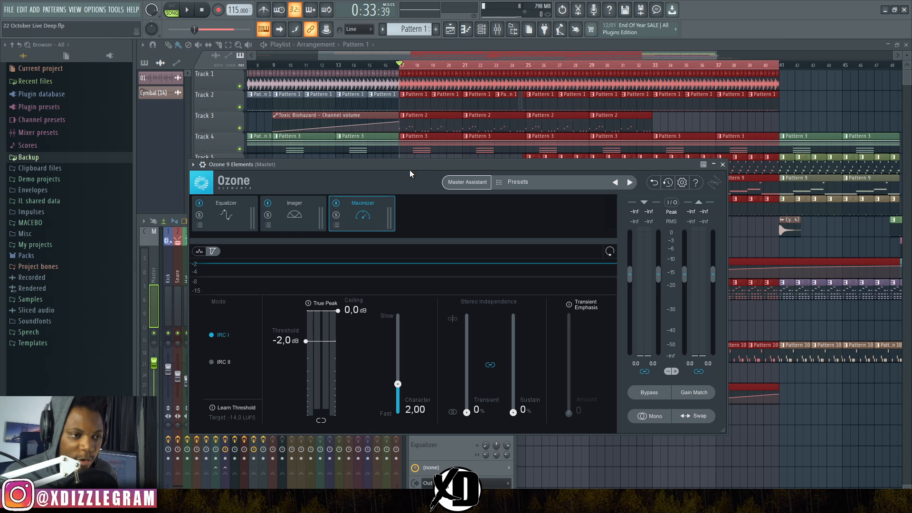
{"action": "key", "text": "space"}
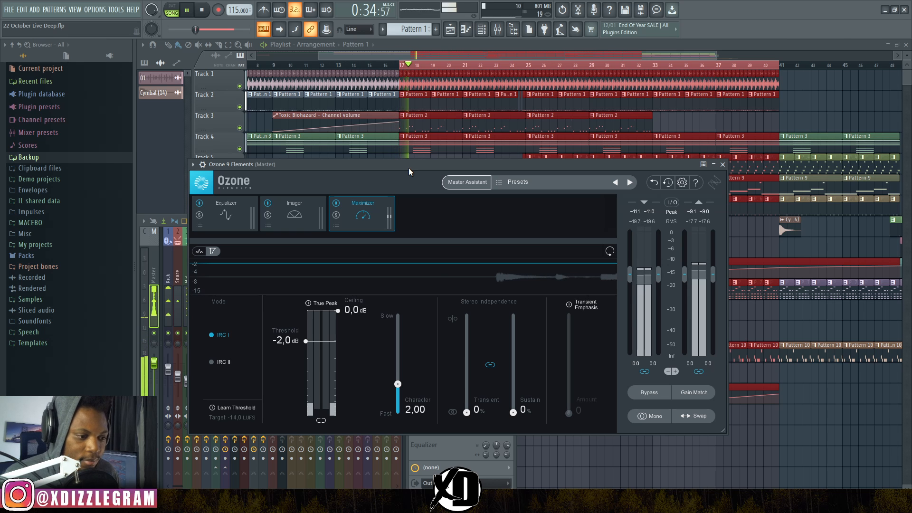
{"action": "left_click_drag", "start_coordinate": [409, 168], "coordinate": [495, 133]}
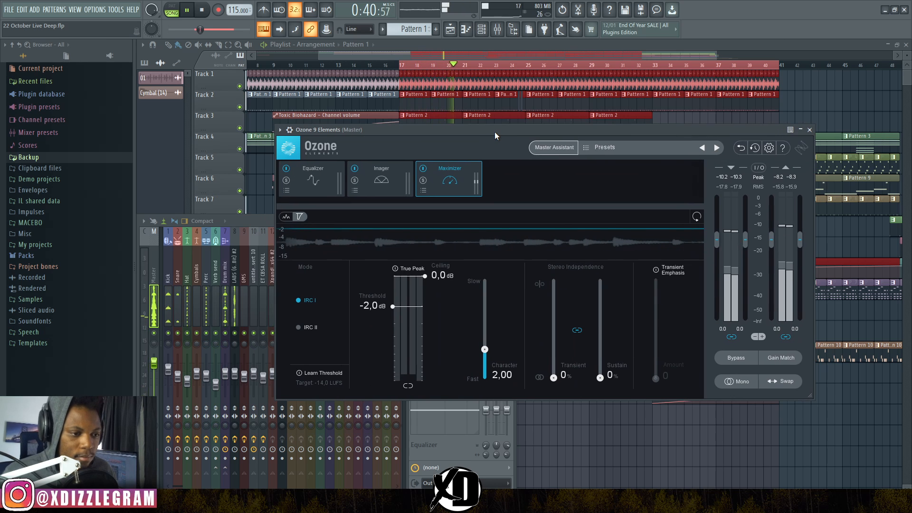
{"action": "key", "text": "space"}
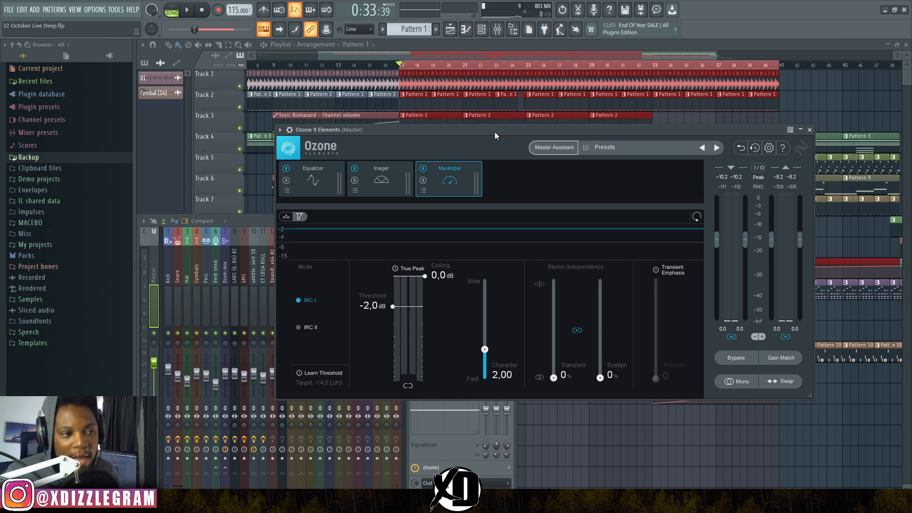
In the Equalizer, boost treble band 7 by about 1.8 dB at 10332 Hz and cut bass band 1 by about 3.1 dB at 89 Hz.
{"action": "left_click", "coordinate": [311, 181]}
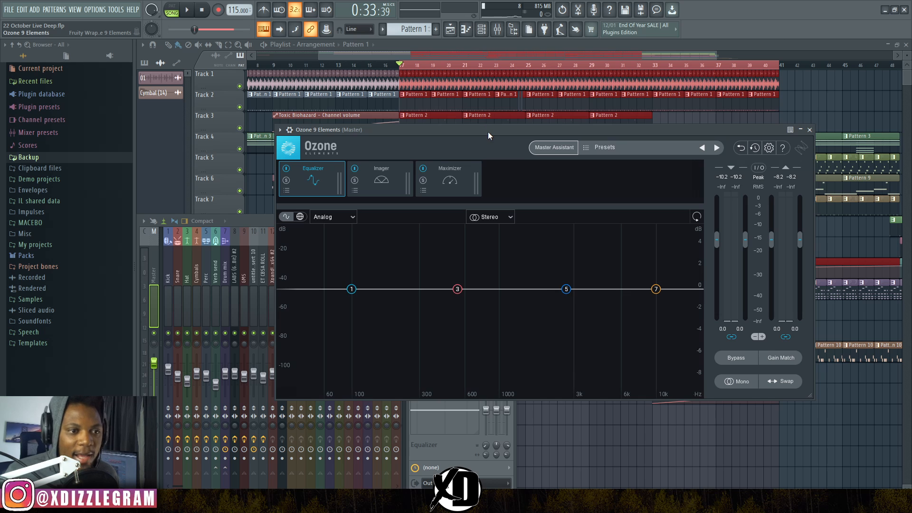
{"action": "left_click_drag", "start_coordinate": [489, 132], "coordinate": [464, 132]}
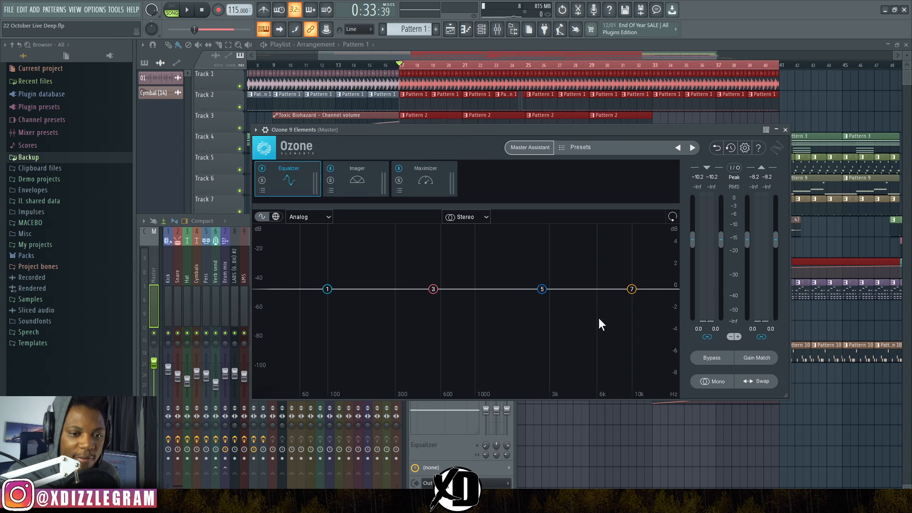
{"action": "mouse_move", "coordinate": [632, 290]}
{"action": "left_mouse_down"}
{"action": "mouse_move", "coordinate": [634, 304]}
{"action": "mouse_move", "coordinate": [637, 273]}
{"action": "left_mouse_up"}
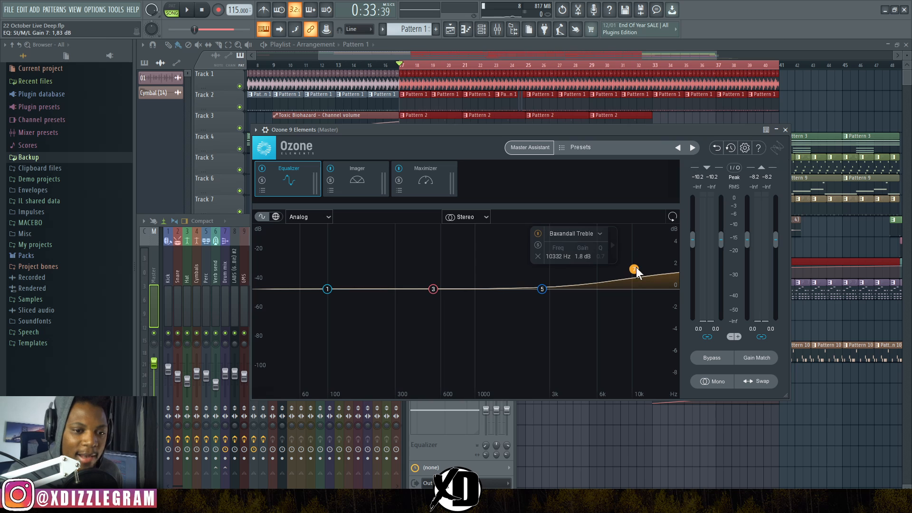
{"action": "left_click_drag", "start_coordinate": [327, 295], "coordinate": [321, 328]}
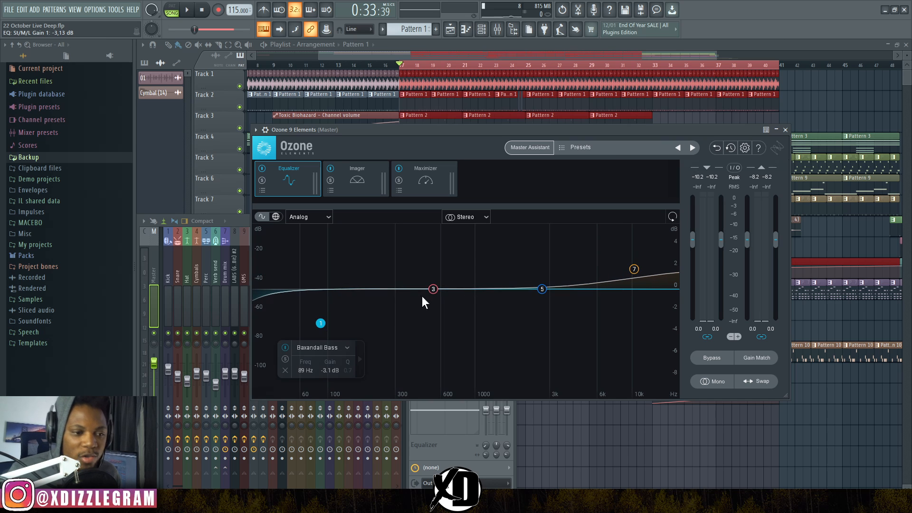
Boost EQ band 3 by about 2.0 dB at 244 Hz with a Q of 1.3, and raise band 5 slightly.
{"action": "left_click_drag", "start_coordinate": [433, 289], "coordinate": [380, 267]}
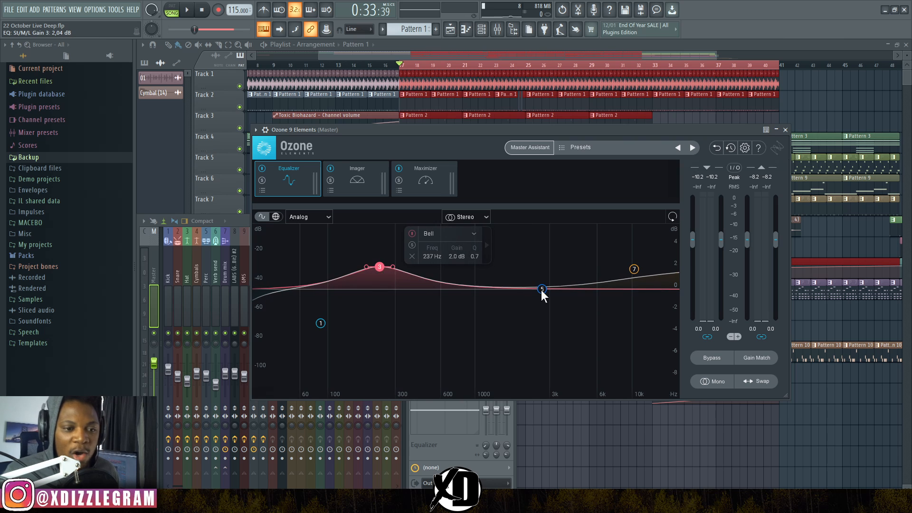
{"action": "left_click_drag", "start_coordinate": [543, 290], "coordinate": [512, 280]}
{"action": "left_click_drag", "start_coordinate": [379, 267], "coordinate": [381, 267]}
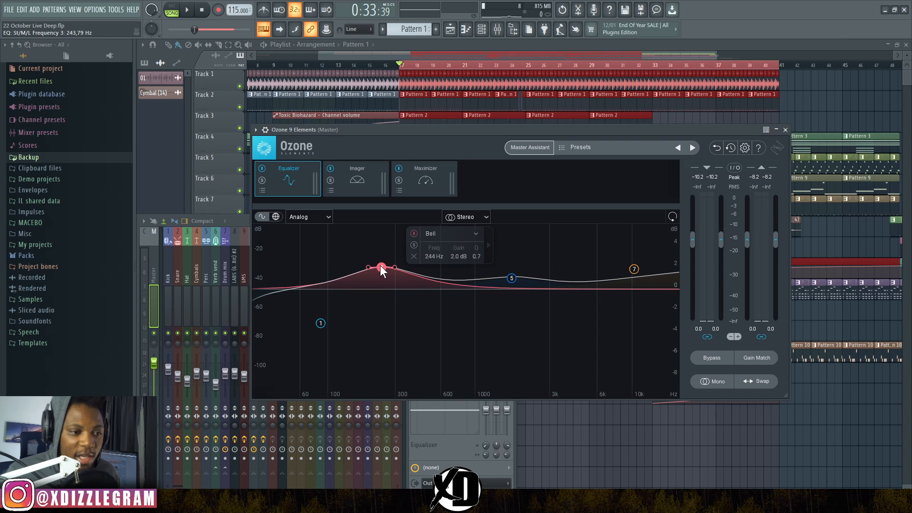
{"action": "scroll", "coordinate": [382, 268], "scroll_direction": "up", "scroll_amount": 3}
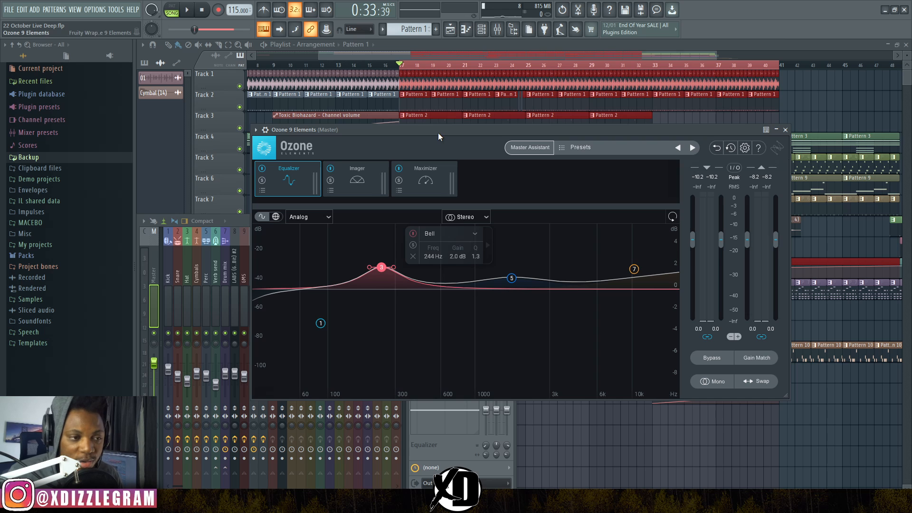
Preview the equalized section and reduce band 3's boost to about 0.9 dB at 255 Hz.
{"action": "mouse_move", "coordinate": [393, 132]}
{"action": "left_mouse_down"}
{"action": "mouse_move", "coordinate": [374, 133]}
{"action": "mouse_move", "coordinate": [391, 127]}
{"action": "left_mouse_up"}
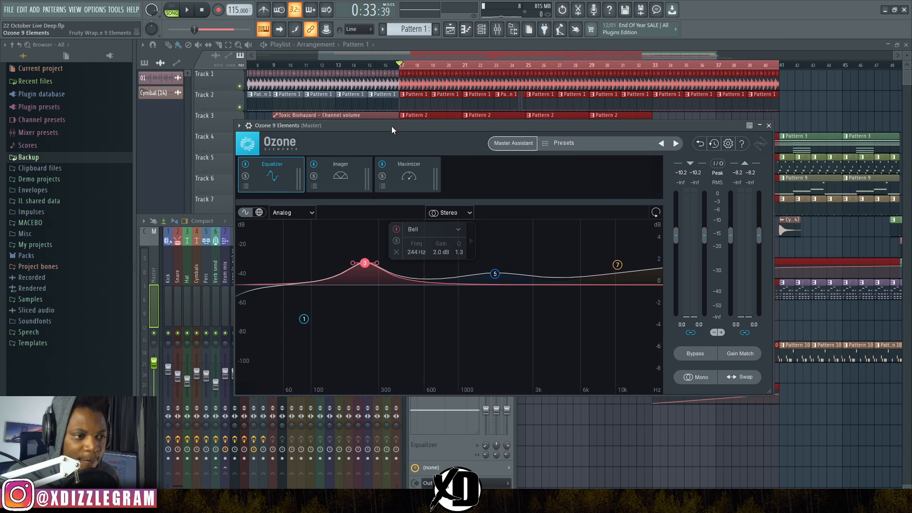
{"action": "key", "text": "space"}
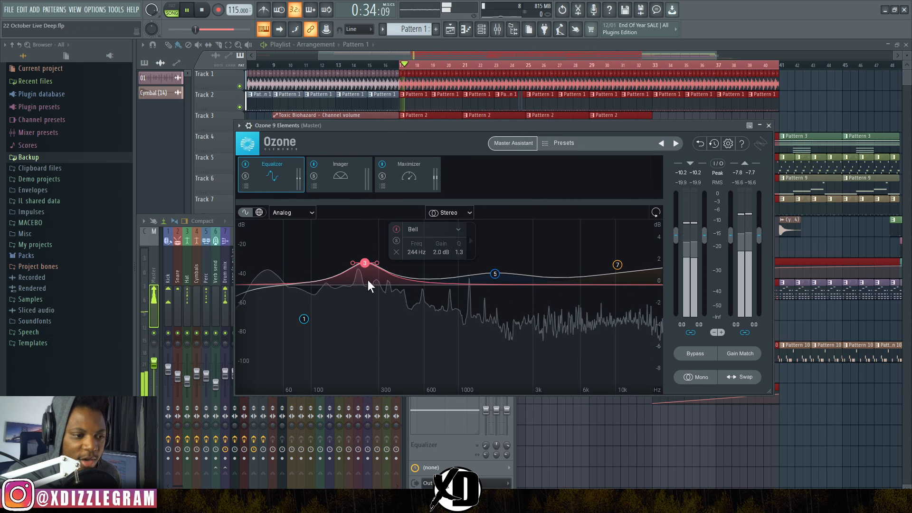
{"action": "key", "text": "space"}
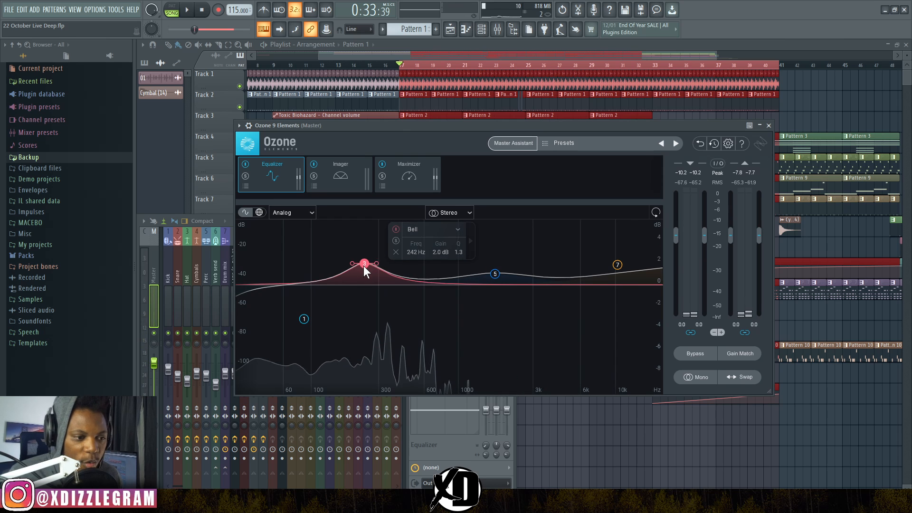
{"action": "left_click_drag", "start_coordinate": [365, 263], "coordinate": [368, 276]}
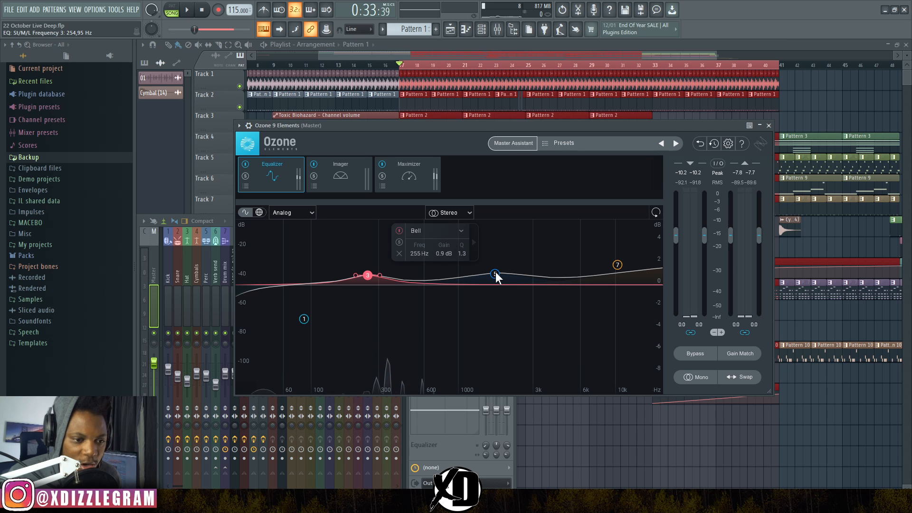
During playback, set band 5 to about 2.0 dB at 3018 Hz and band 3 to about -1.2 dB at 223 Hz with Q 1.5.
{"action": "key", "text": "space"}
{"action": "left_click_drag", "start_coordinate": [496, 278], "coordinate": [533, 266]}
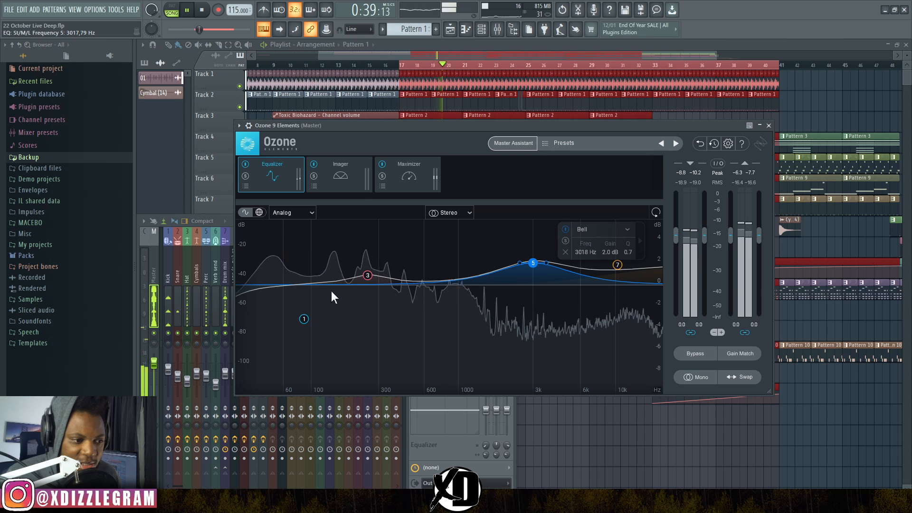
{"action": "left_click_drag", "start_coordinate": [369, 278], "coordinate": [360, 299]}
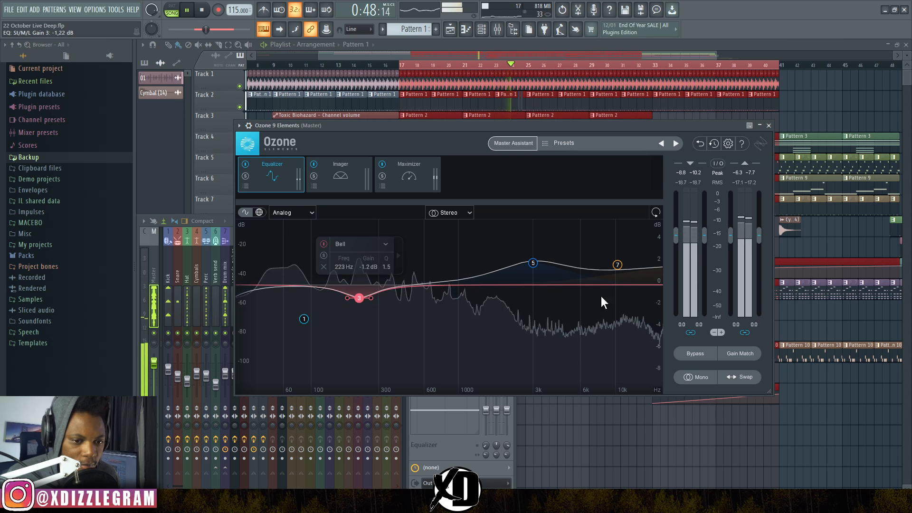
Lower treble band 7 to about 1.5 dB at 9443 Hz and play the section briefly to check the EQ.
{"action": "left_click", "coordinate": [617, 265]}
{"action": "key", "text": "space"}
{"action": "mouse_move", "coordinate": [618, 261]}
{"action": "left_mouse_down"}
{"action": "mouse_move", "coordinate": [612, 278]}
{"action": "mouse_move", "coordinate": [612, 267]}
{"action": "left_mouse_up"}
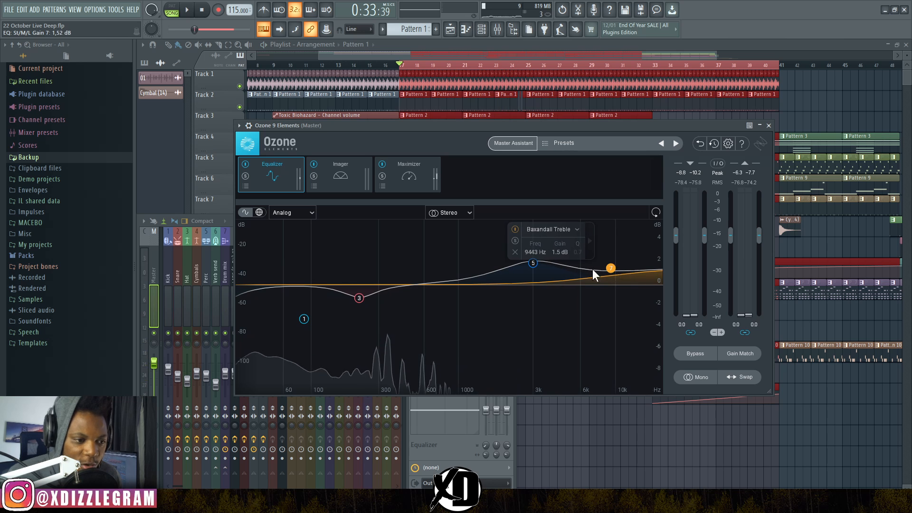
{"action": "key", "text": "space"}
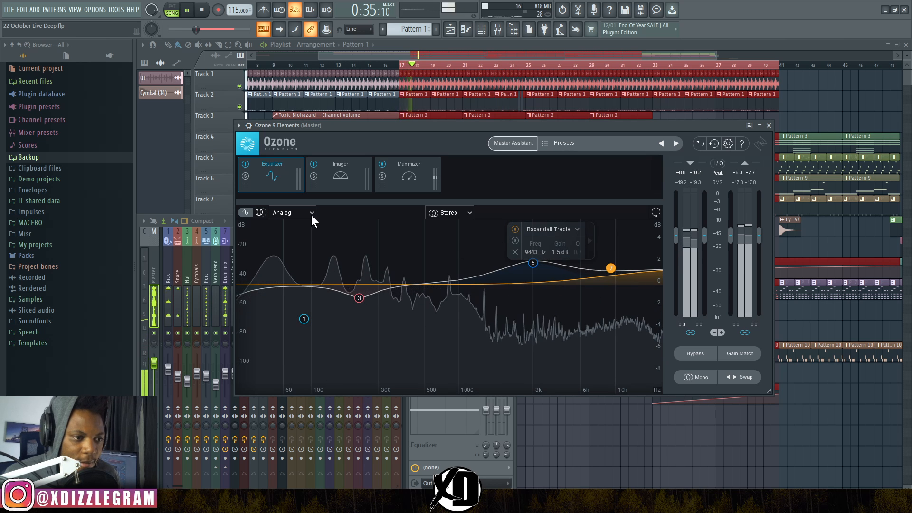
{"action": "key", "text": "space"}
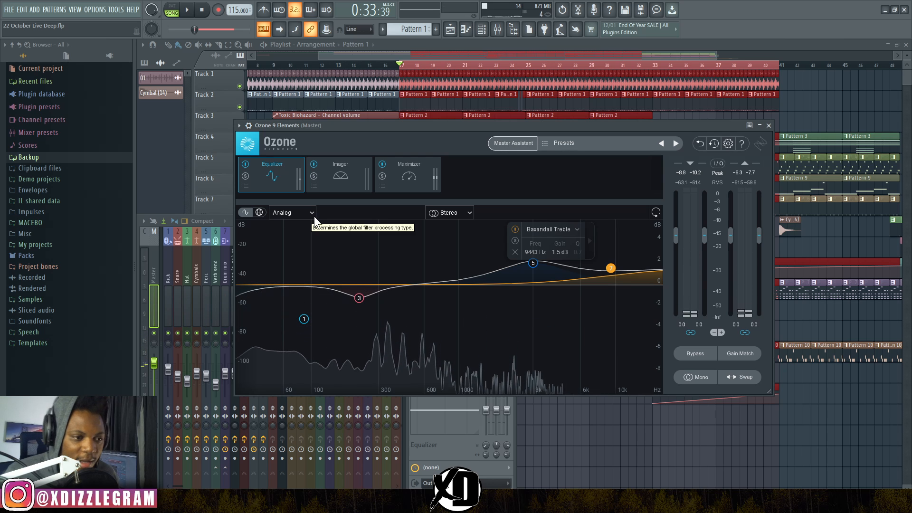
Open the Imager module, narrow the stereo width to -100 and listen to the section in mono.
{"action": "left_click", "coordinate": [336, 178]}
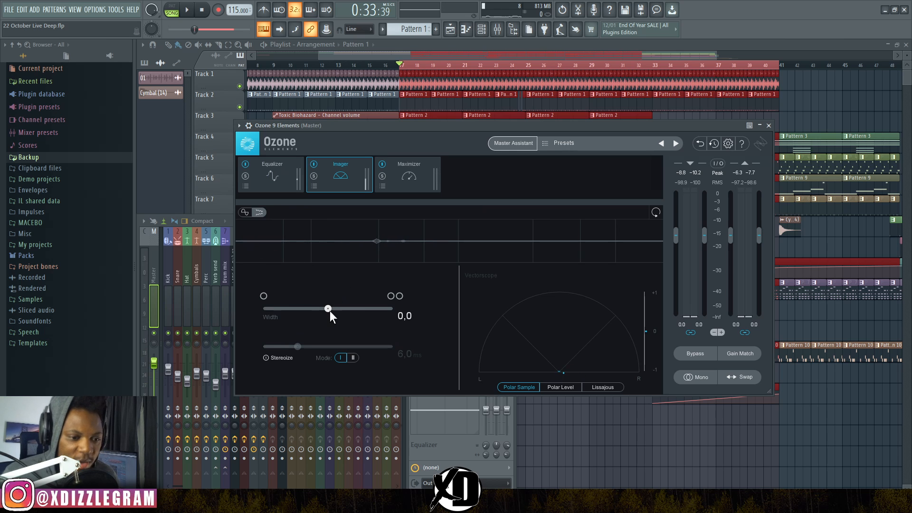
{"action": "left_click_drag", "start_coordinate": [327, 309], "coordinate": [255, 306]}
{"action": "key", "text": "space"}
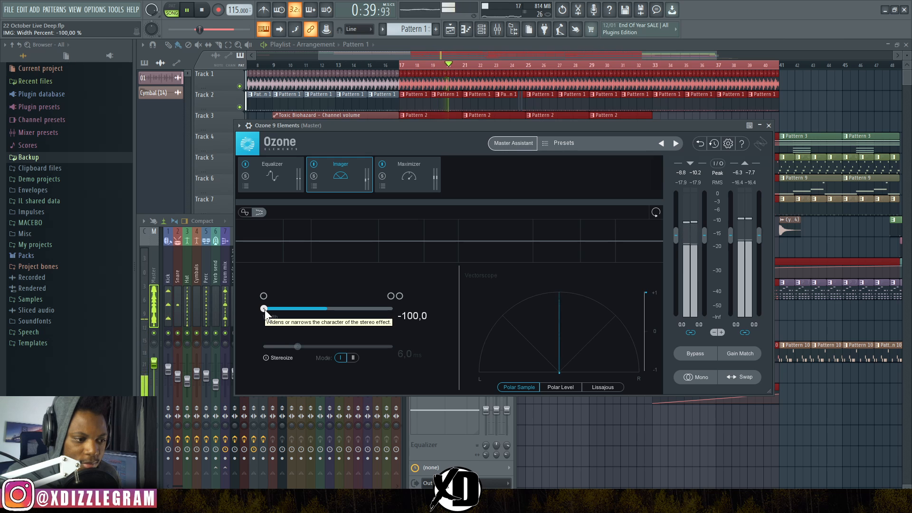
{"action": "key", "text": "space"}
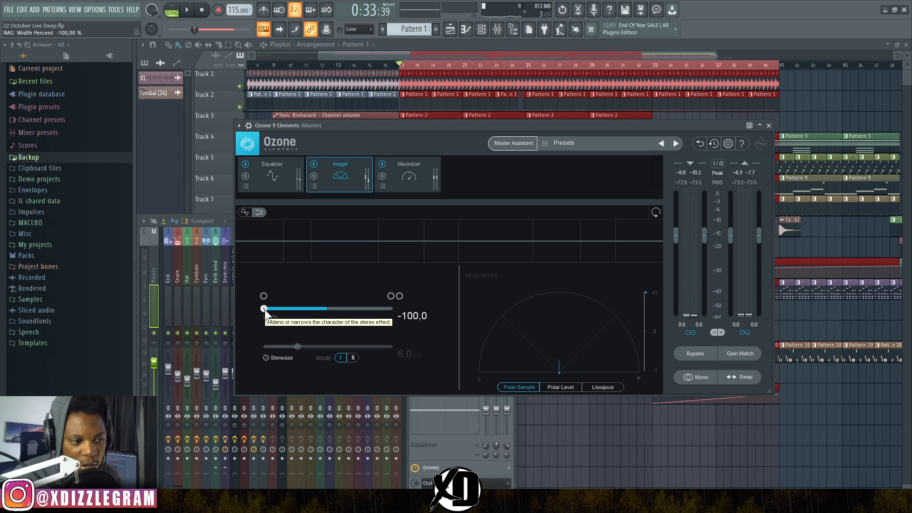
{"action": "mouse_move", "coordinate": [264, 308]}
{"action": "left_mouse_down"}
{"action": "mouse_move", "coordinate": [365, 313]}
{"action": "mouse_move", "coordinate": [261, 308]}
{"action": "left_mouse_up"}
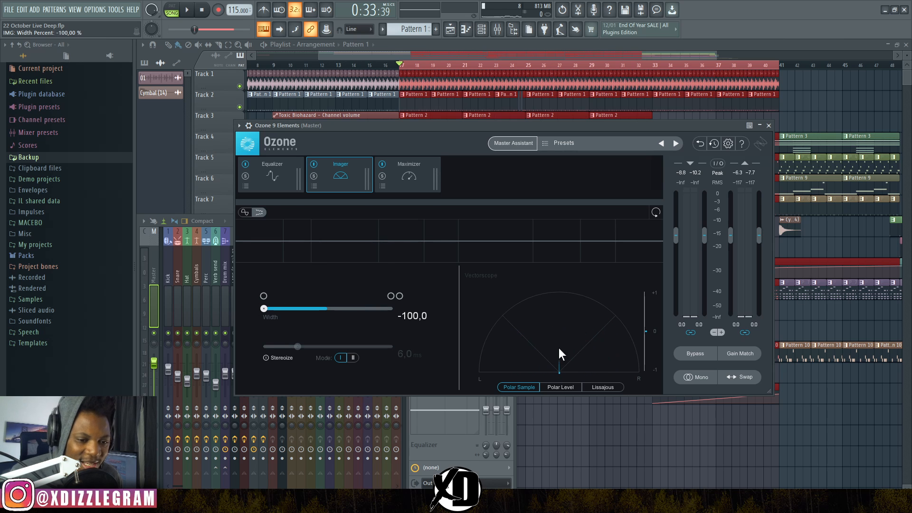
Widen the Imager's stereo width to about 88.1 while the section plays, and stop playback.
{"action": "key", "text": "space"}
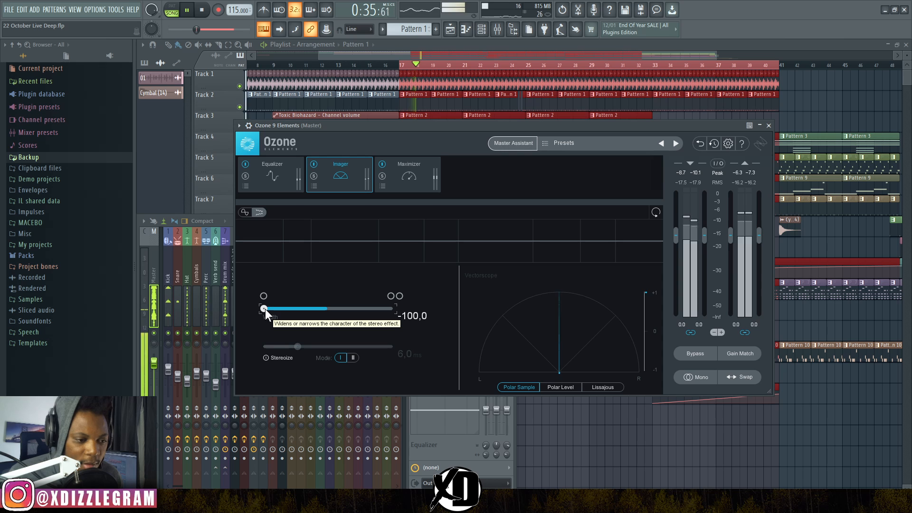
{"action": "left_click_drag", "start_coordinate": [265, 307], "coordinate": [386, 309]}
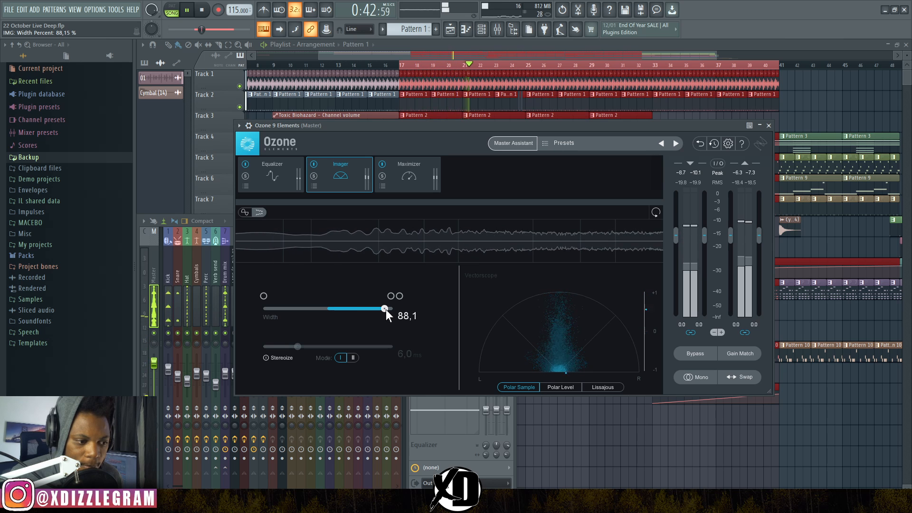
{"action": "key", "text": "space"}
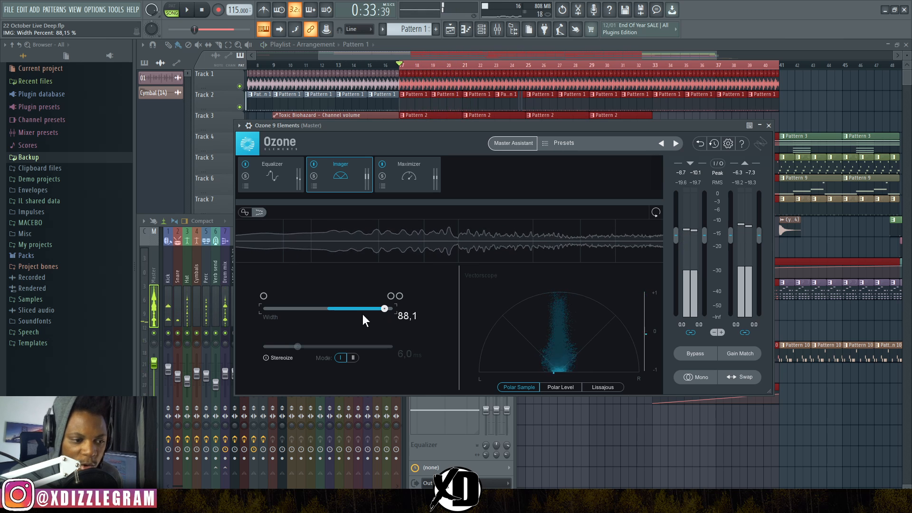
Try the Imager's Stereoize effect at about 8.7 ms and 4.5 ms during playback, and switch it back off.
{"action": "left_click", "coordinate": [287, 358]}
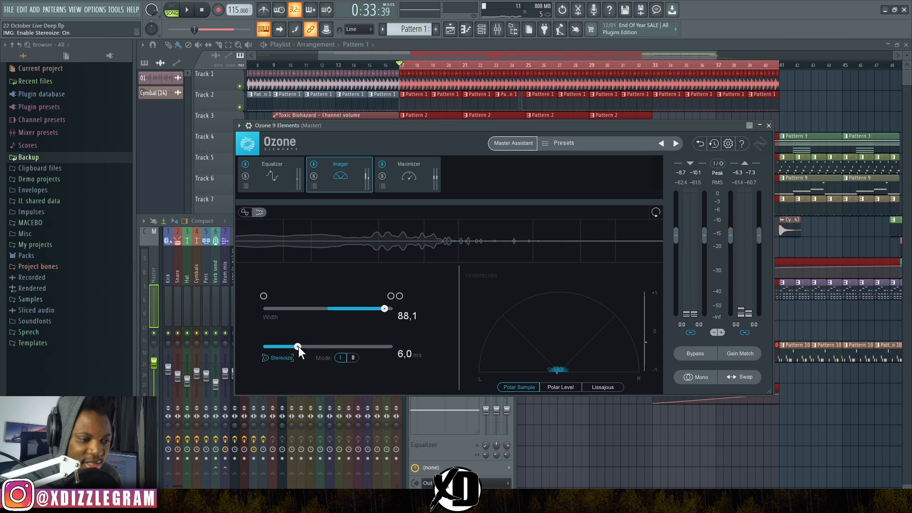
{"action": "left_click_drag", "start_coordinate": [298, 346], "coordinate": [316, 346]}
{"action": "key", "text": "space"}
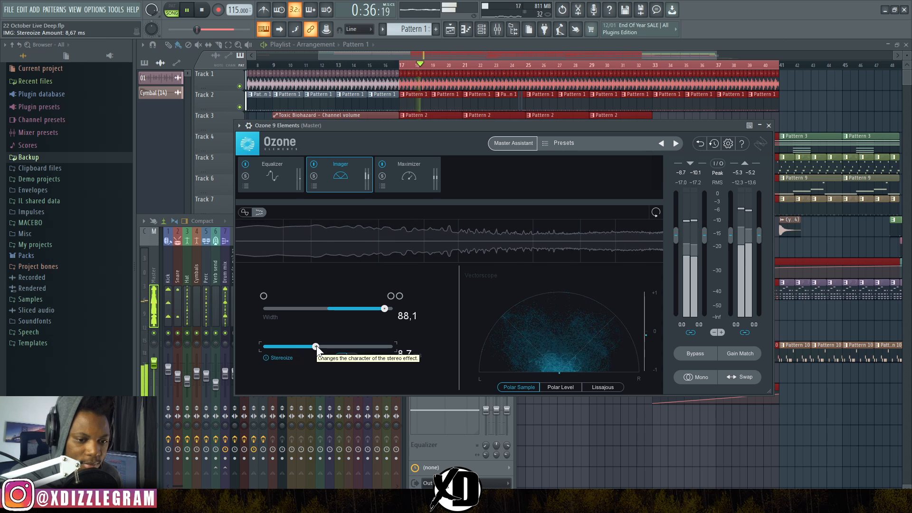
{"action": "left_click_drag", "start_coordinate": [317, 346], "coordinate": [288, 346]}
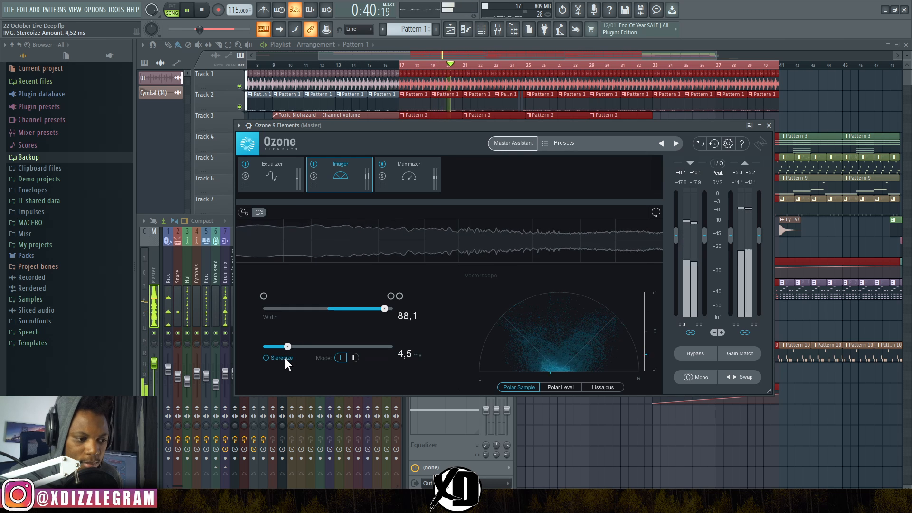
{"action": "key", "text": "space"}
{"action": "left_click", "coordinate": [284, 358]}
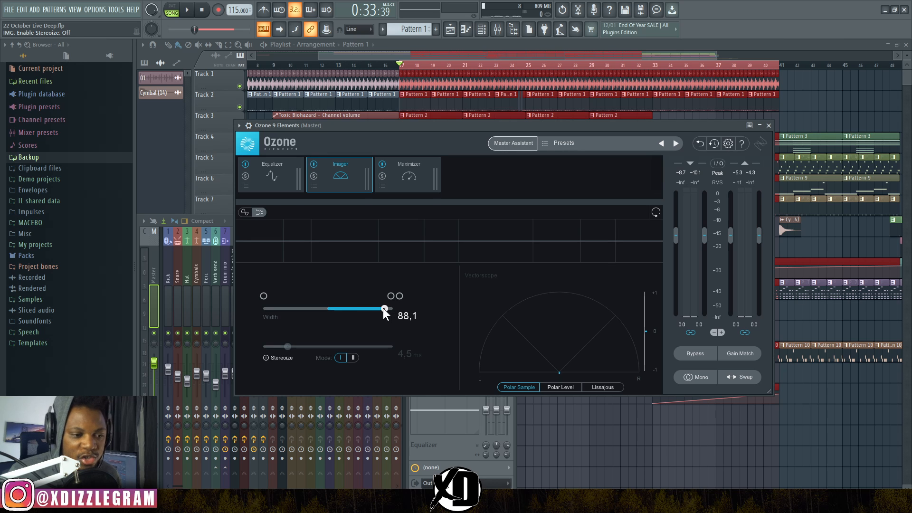
Reduce the Imager's stereo width to about 42.2, and open the Maximizer module and play the section briefly.
{"action": "left_click_drag", "start_coordinate": [383, 308], "coordinate": [353, 311]}
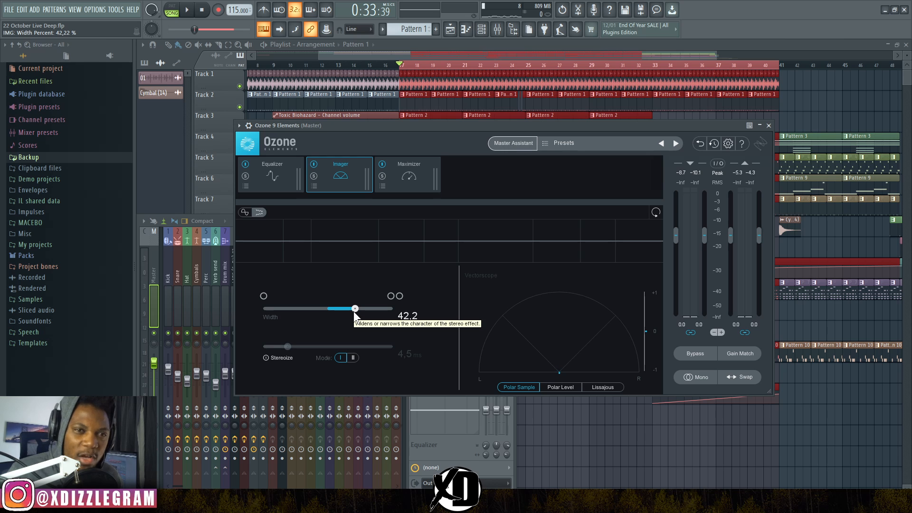
{"action": "left_click", "coordinate": [408, 184]}
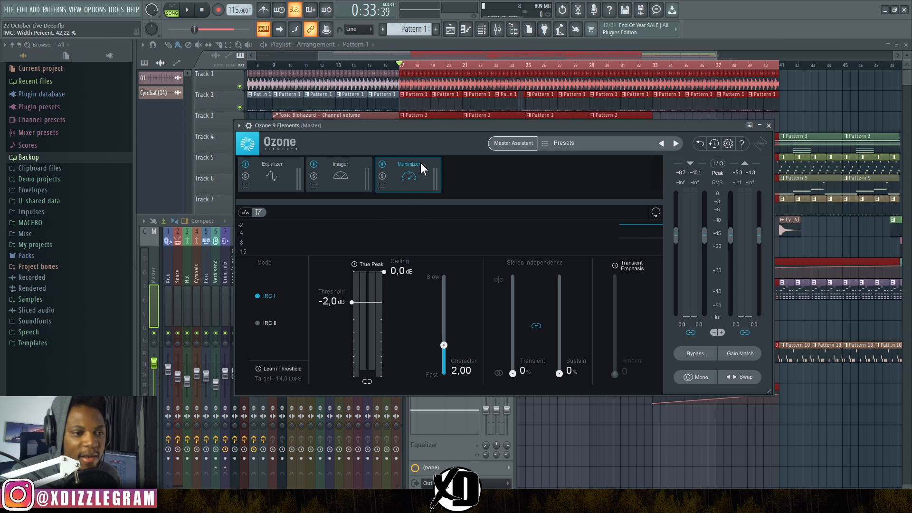
{"action": "left_click_drag", "start_coordinate": [444, 124], "coordinate": [440, 92]}
{"action": "key", "text": "space"}
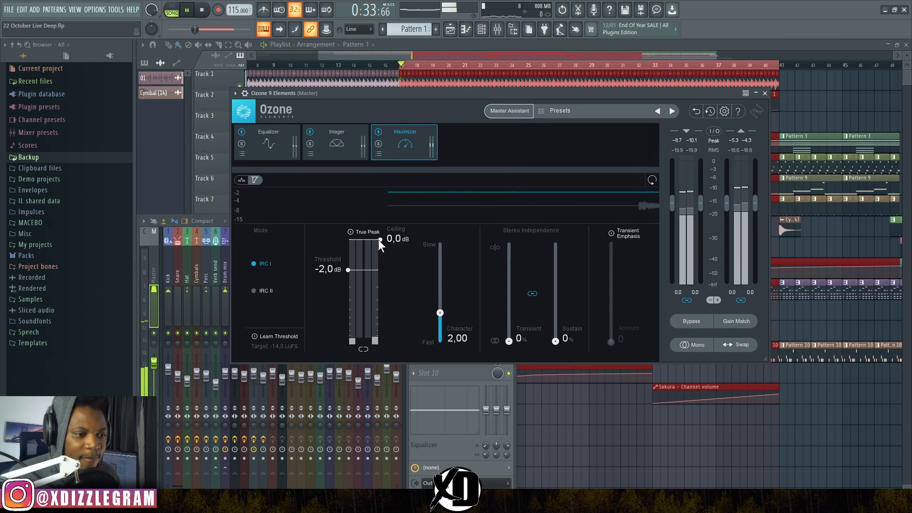
{"action": "key", "text": "space"}
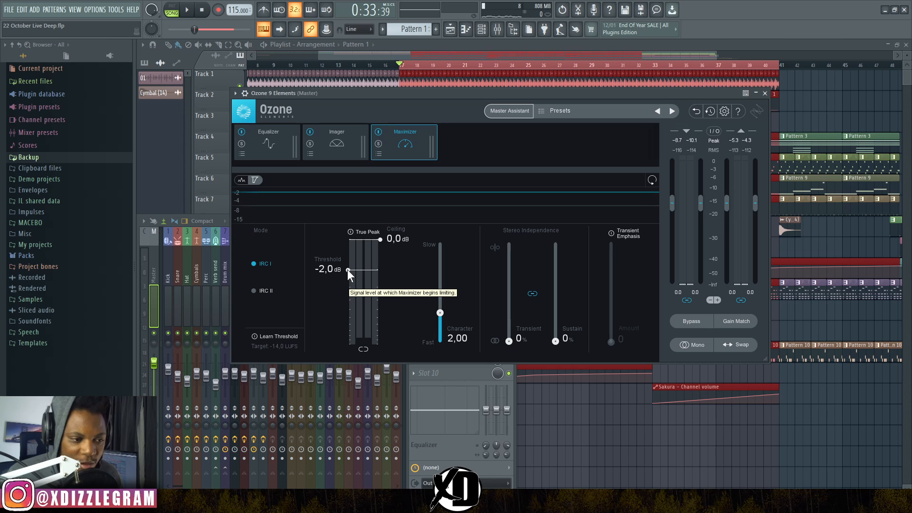
Try the Maximizer's threshold at -15.0 dB and listen to the section.
{"action": "left_click_drag", "start_coordinate": [347, 269], "coordinate": [349, 332]}
{"action": "key", "text": "space"}
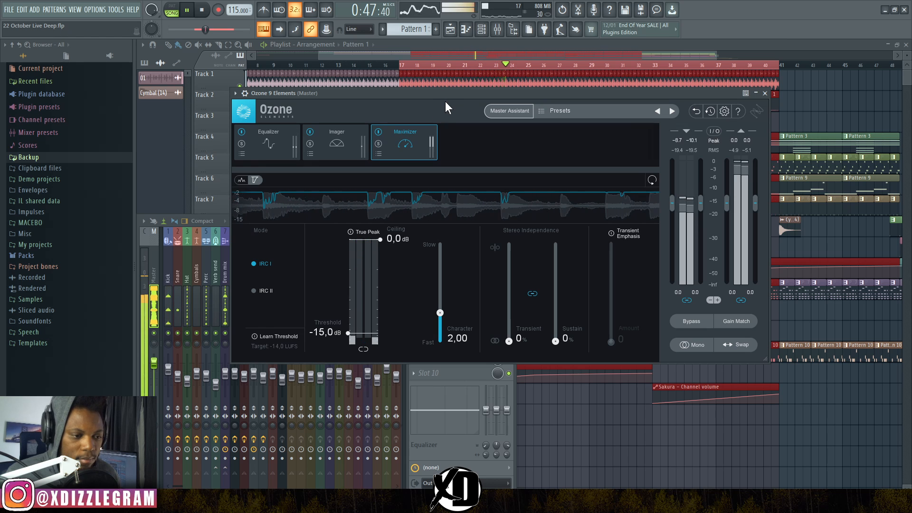
{"action": "key", "text": "space"}
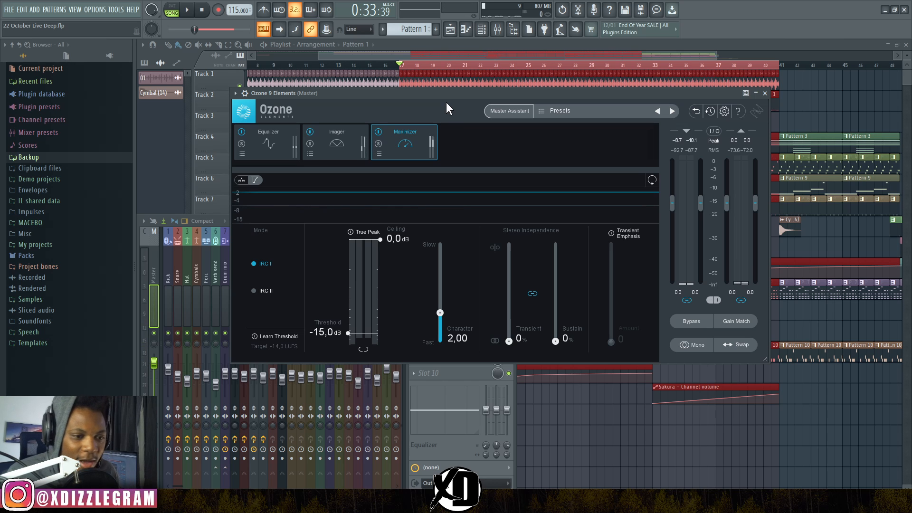
Set the Maximizer's character to about 3.45 and its linked transient and sustain stereo independence to about 29%.
{"action": "left_click_drag", "start_coordinate": [450, 95], "coordinate": [432, 94]}
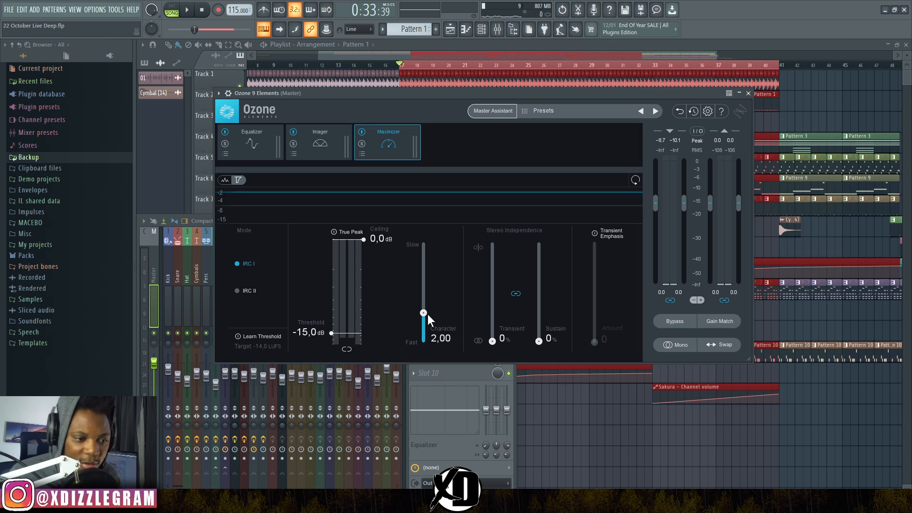
{"action": "mouse_move", "coordinate": [424, 312]}
{"action": "left_mouse_down"}
{"action": "mouse_move", "coordinate": [428, 252]}
{"action": "mouse_move", "coordinate": [424, 296]}
{"action": "left_mouse_up"}
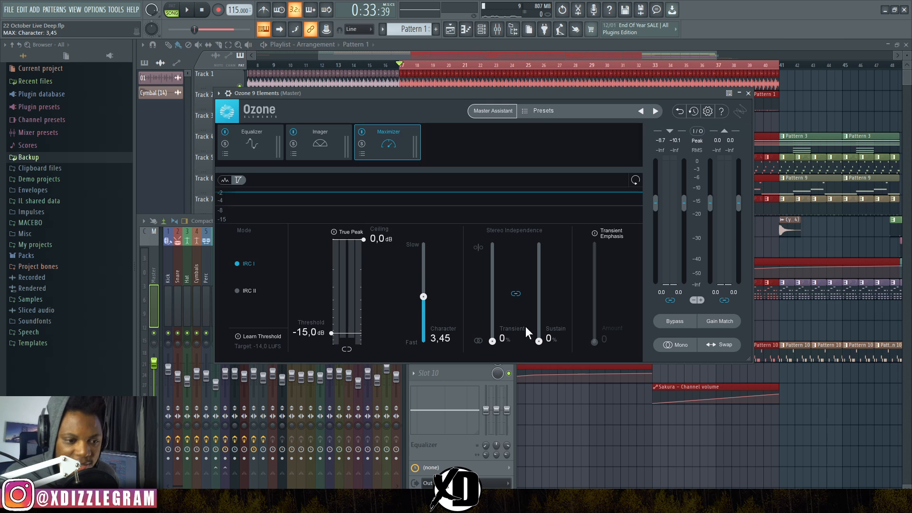
{"action": "left_click_drag", "start_coordinate": [491, 341], "coordinate": [489, 317]}
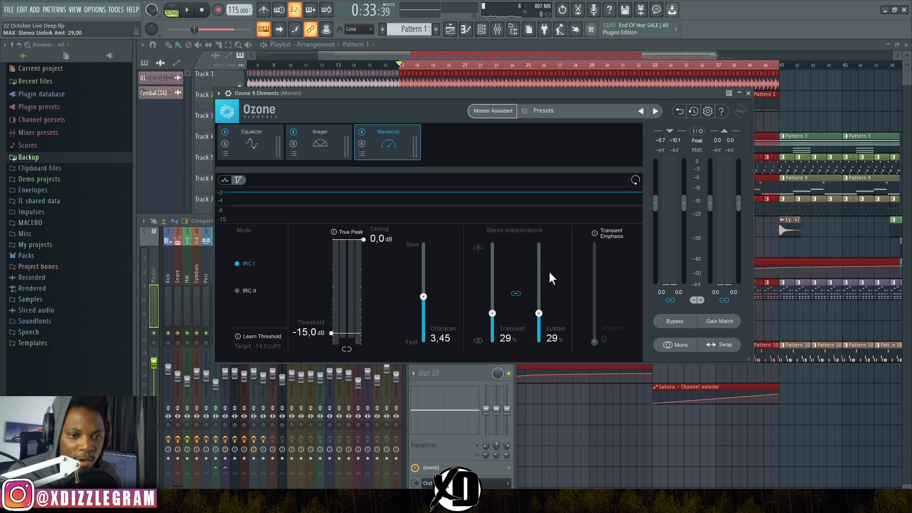
Enable the Maximizer's Transient Emphasis with an amount of about 64 and switch the limiting mode to IRC II.
{"action": "left_click", "coordinate": [610, 233]}
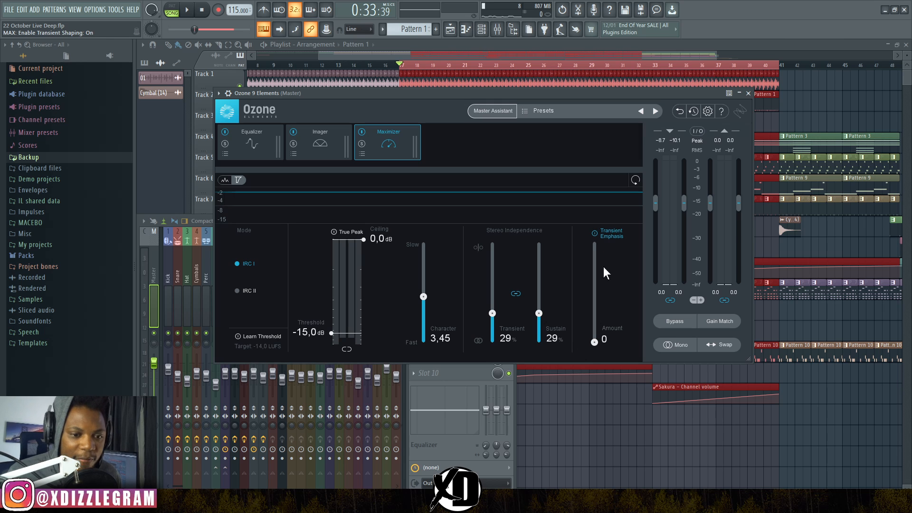
{"action": "left_click_drag", "start_coordinate": [594, 341], "coordinate": [594, 311]}
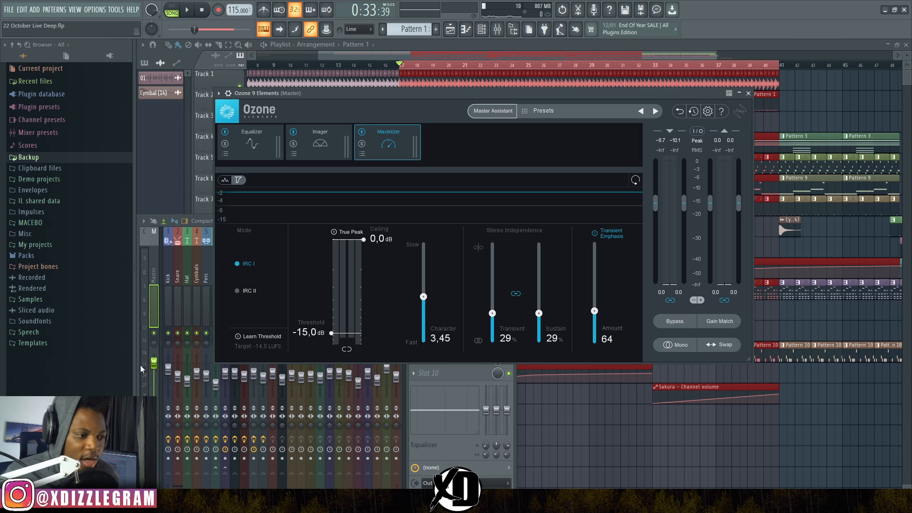
{"action": "left_click", "coordinate": [249, 291]}
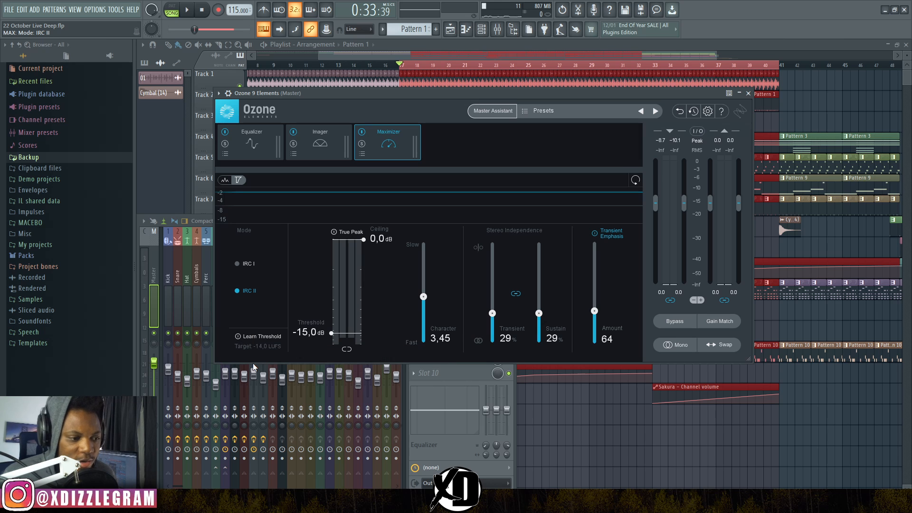
Turn on Learn Threshold with the -14.0 LUFS target and play the section so the Maximizer learns its threshold.
{"action": "left_click", "coordinate": [266, 335]}
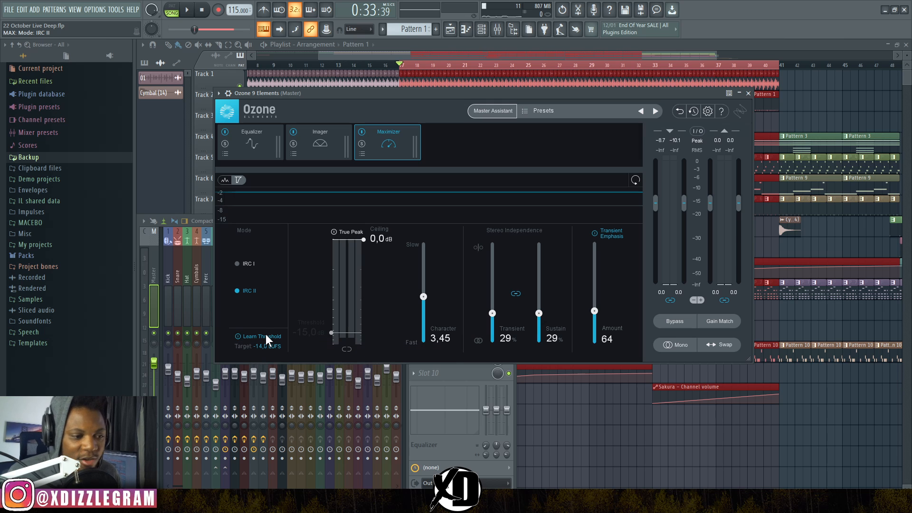
{"action": "key", "text": "space"}
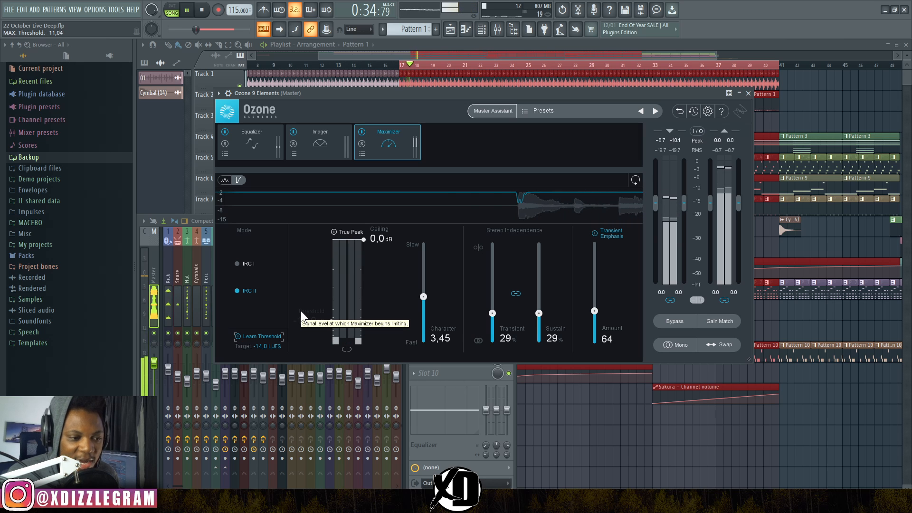
{"action": "key", "text": "space"}
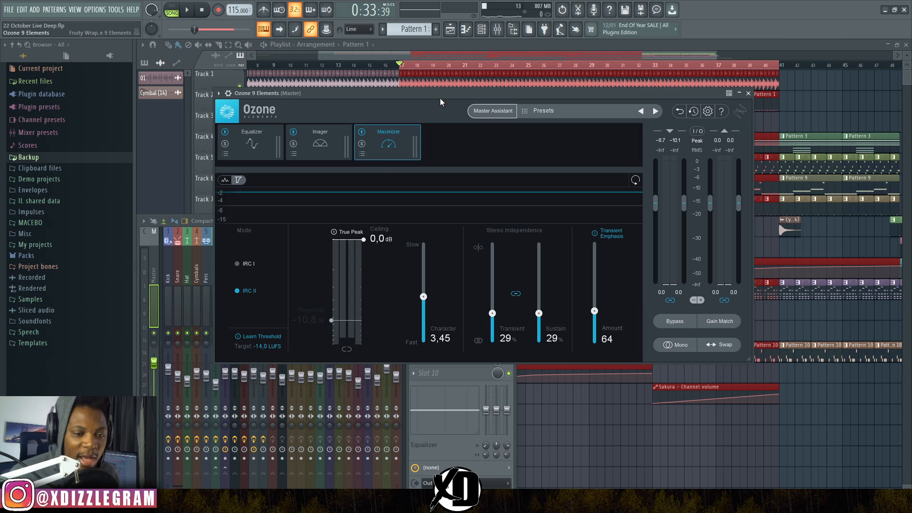
Check the master in mono while the section plays, and restore stereo output and stop playback.
{"action": "left_click", "coordinate": [677, 345]}
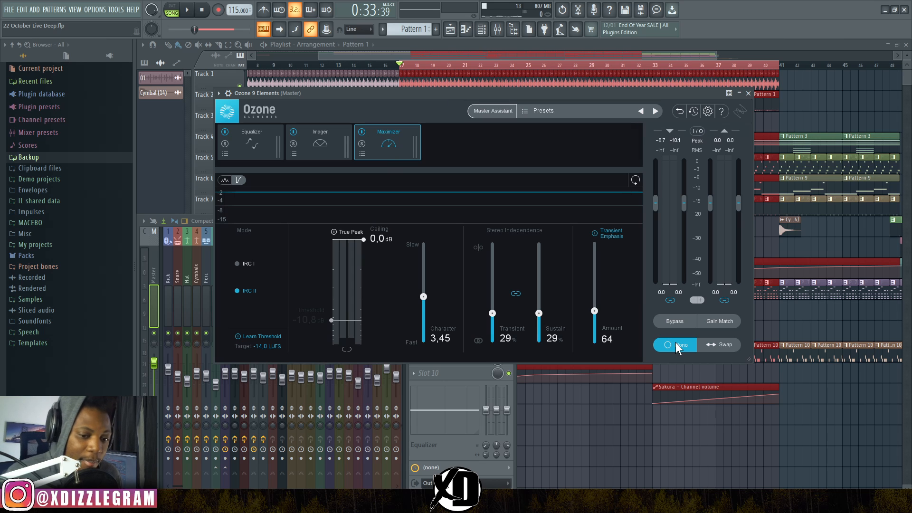
{"action": "key", "text": "space"}
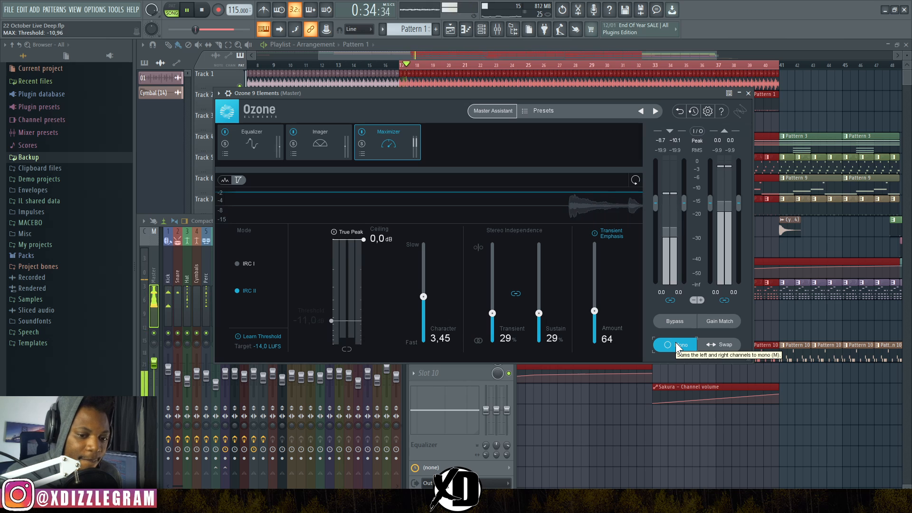
{"action": "left_click", "coordinate": [676, 343]}
{"action": "key", "text": "space"}
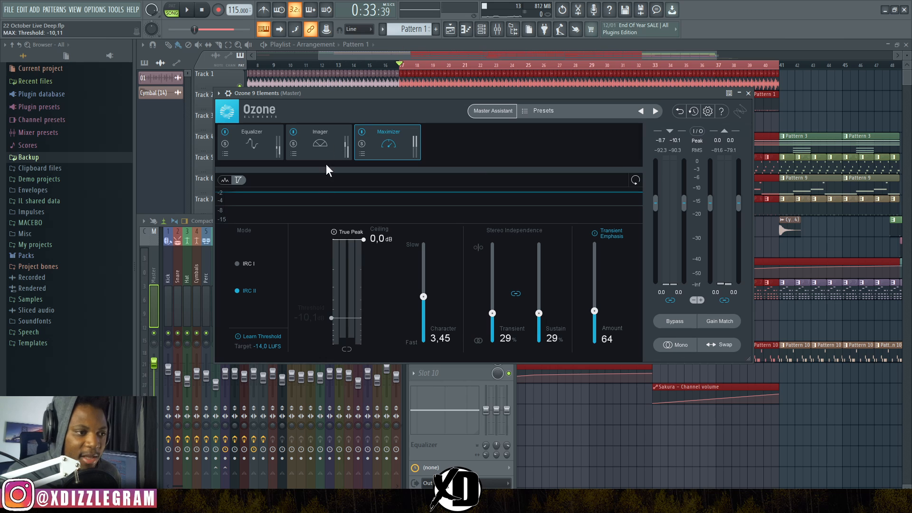
{"action": "left_click", "coordinate": [332, 139]}
{"action": "left_click_drag", "start_coordinate": [417, 94], "coordinate": [402, 95]}
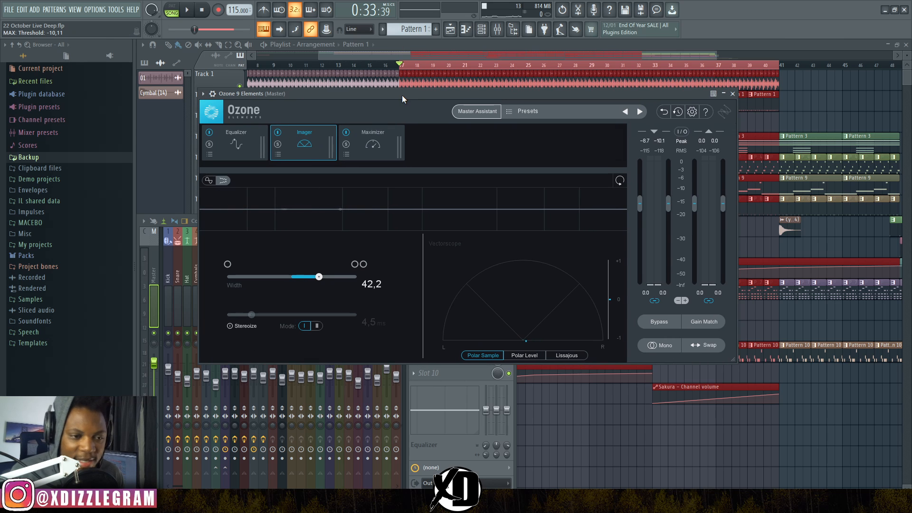
{"action": "left_click_drag", "start_coordinate": [412, 98], "coordinate": [383, 93]}
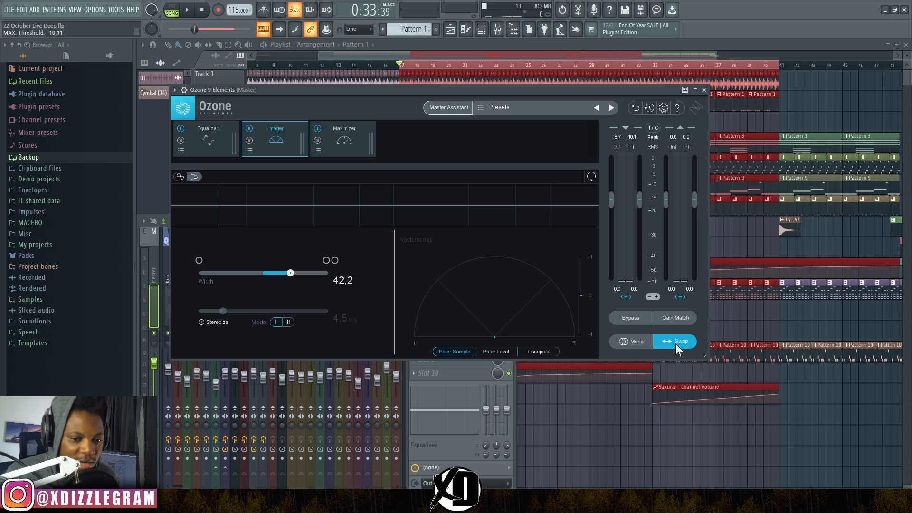
{"action": "left_click", "coordinate": [632, 318]}
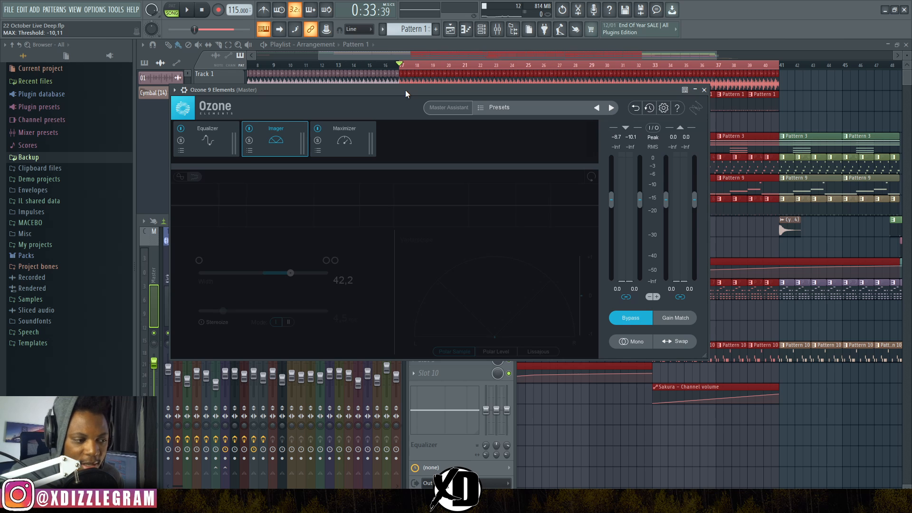
{"action": "left_click", "coordinate": [640, 318]}
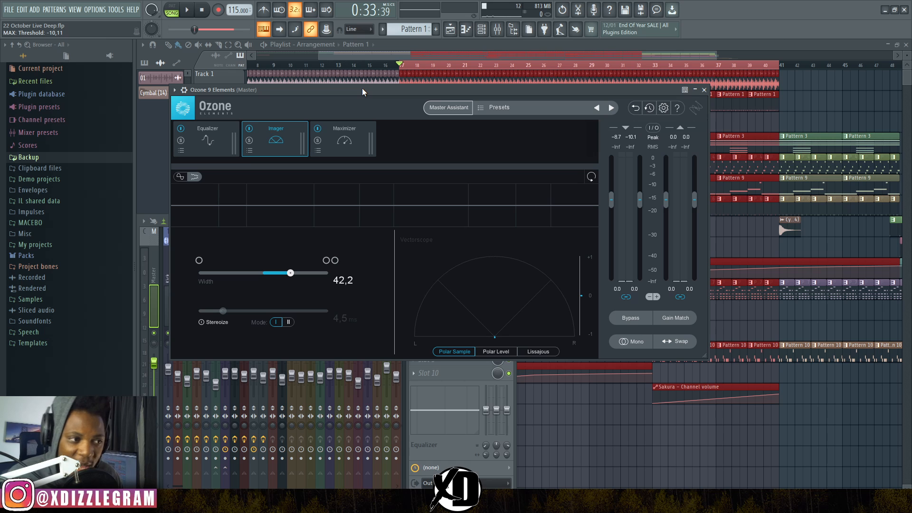
Review the settings of the Equalizer, Imager and Maximizer modules in turn.
{"action": "left_click", "coordinate": [225, 135]}
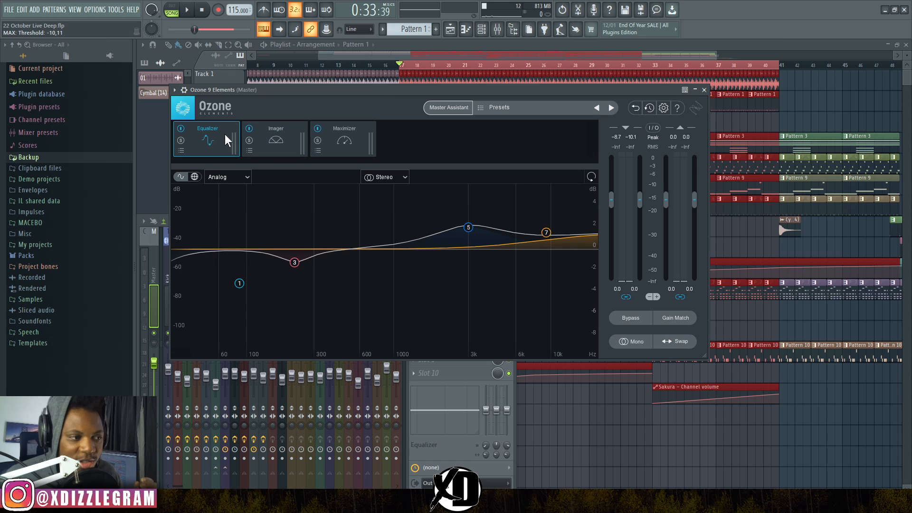
{"action": "left_click", "coordinate": [283, 148]}
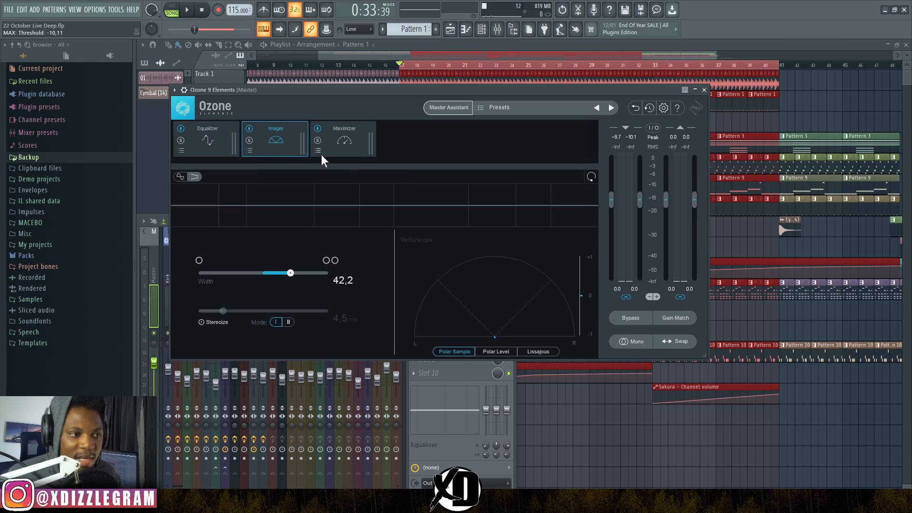
{"action": "left_click", "coordinate": [361, 145]}
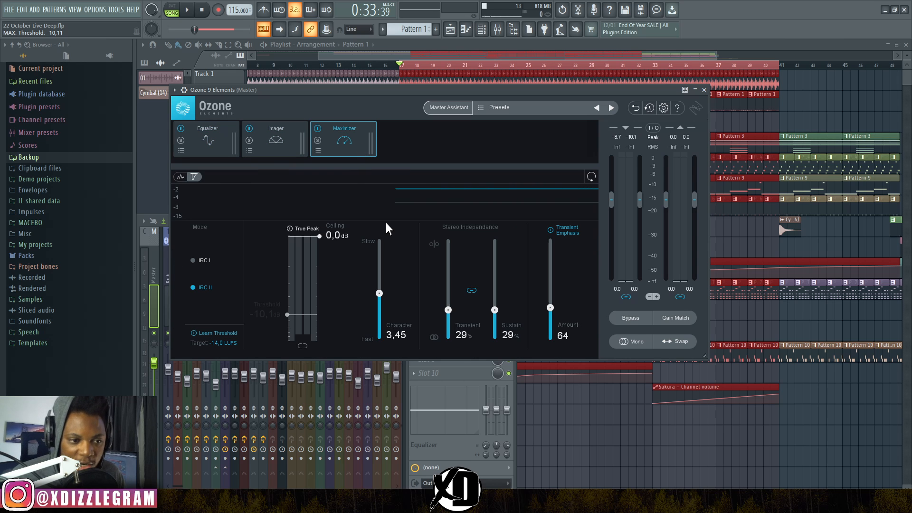